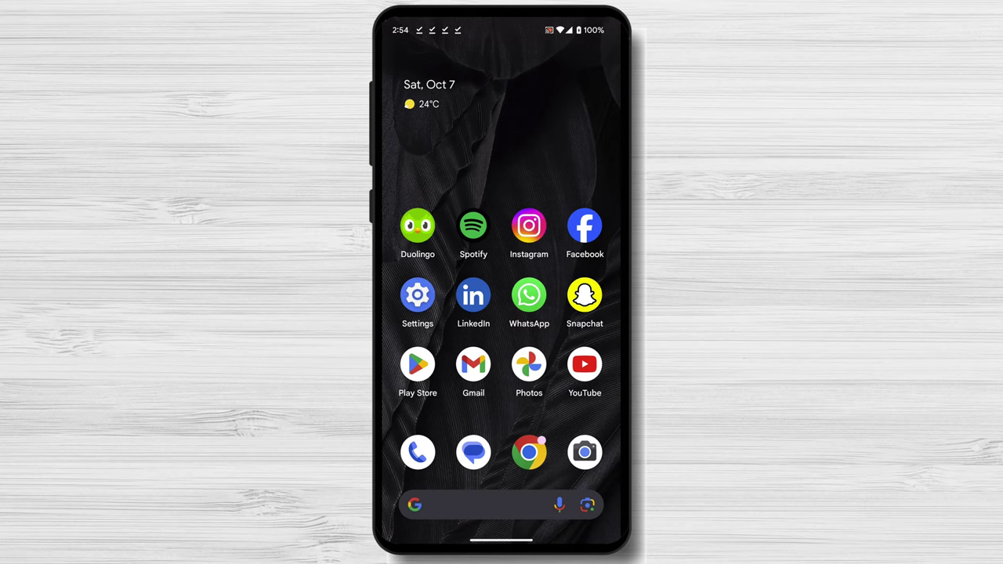
Step: Open Google Calendar from the app drawer and get past its welcome pages
{"action": "left_click_drag", "start_coordinate": [510, 504], "coordinate": [580, 202]}
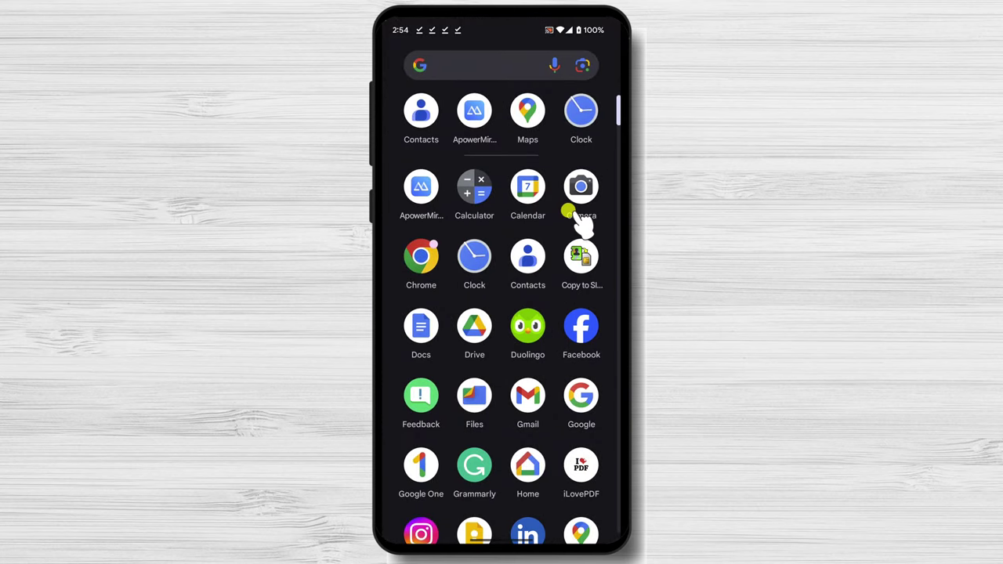
{"action": "left_click", "coordinate": [527, 188]}
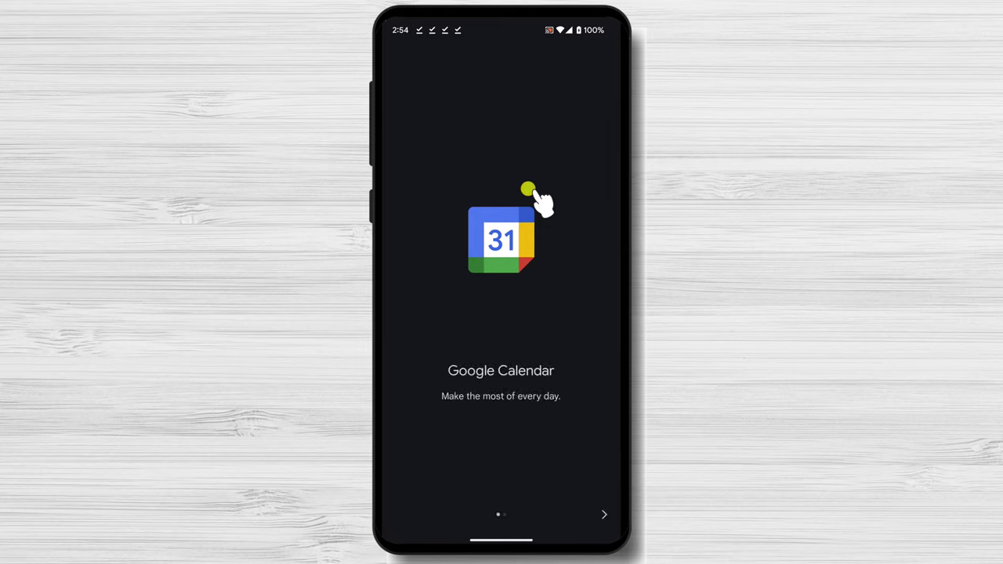
{"action": "left_click_drag", "start_coordinate": [555, 391], "coordinate": [410, 432]}
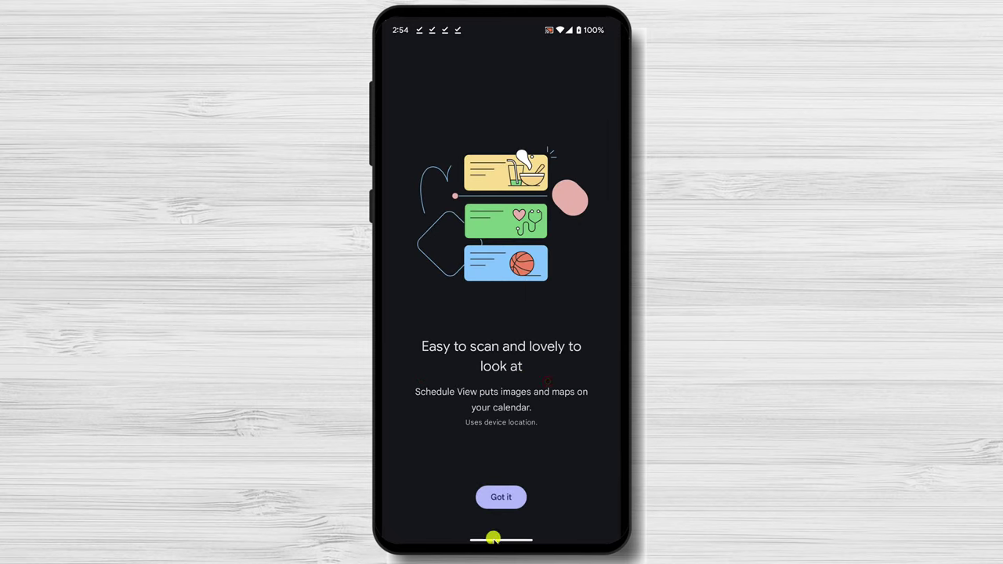
{"action": "left_click", "coordinate": [500, 496]}
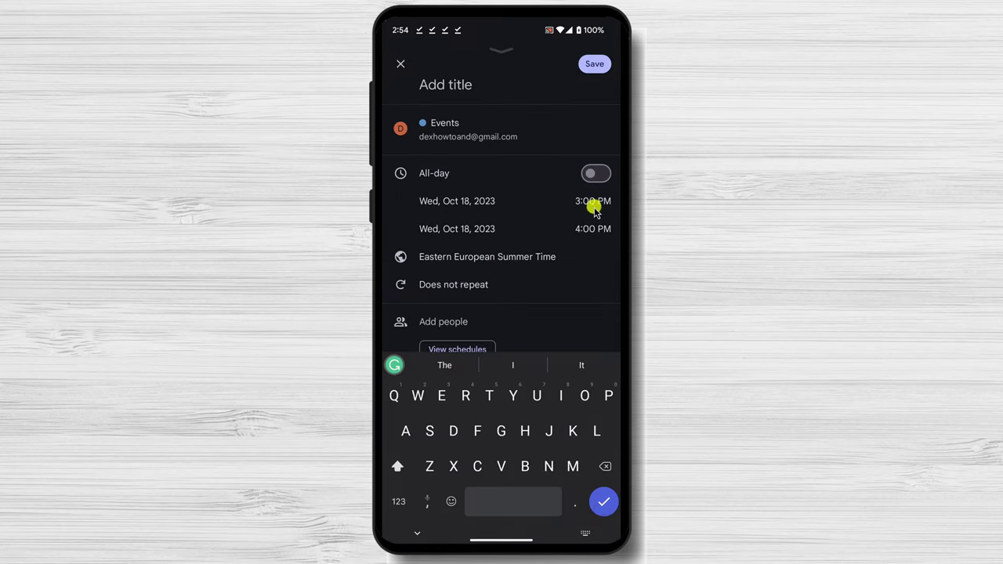
Step: Keep the 3:00 PM start and title the Oct 18 event 'Mamaaaa'
{"action": "left_click", "coordinate": [596, 205]}
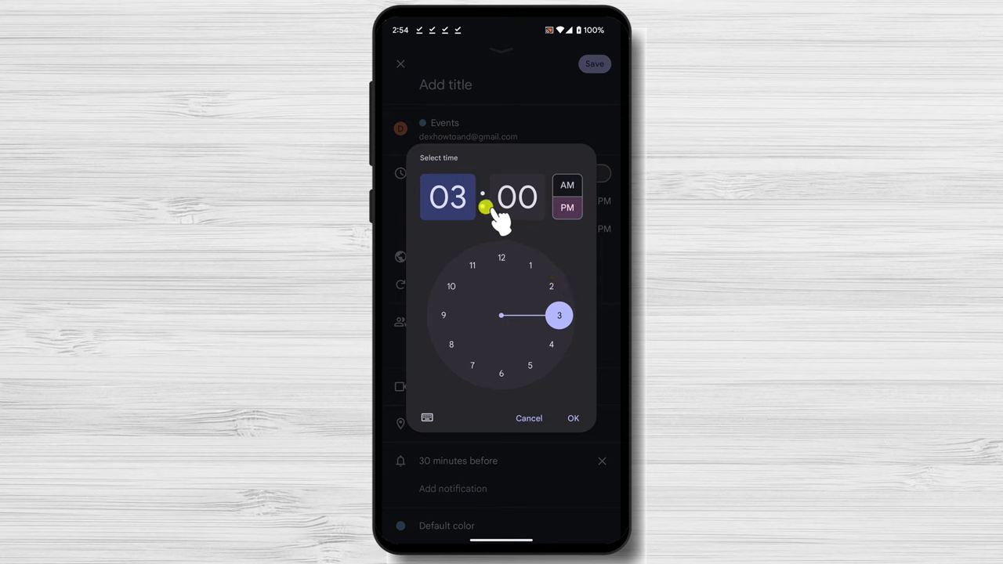
{"action": "left_click", "coordinate": [608, 287]}
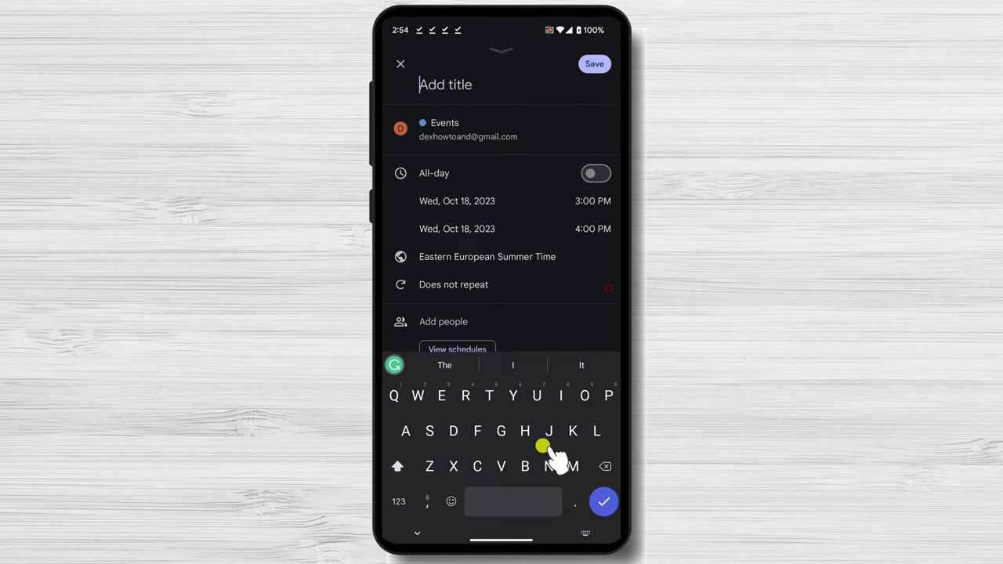
{"action": "left_click", "coordinate": [605, 502]}
{"action": "left_click", "coordinate": [477, 87]}
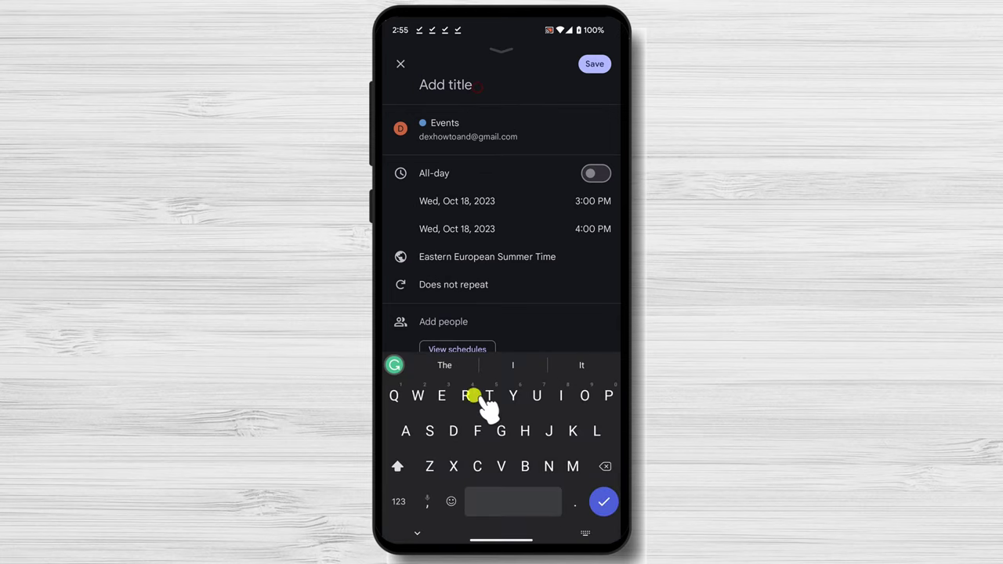
{"action": "left_click", "coordinate": [573, 466]}
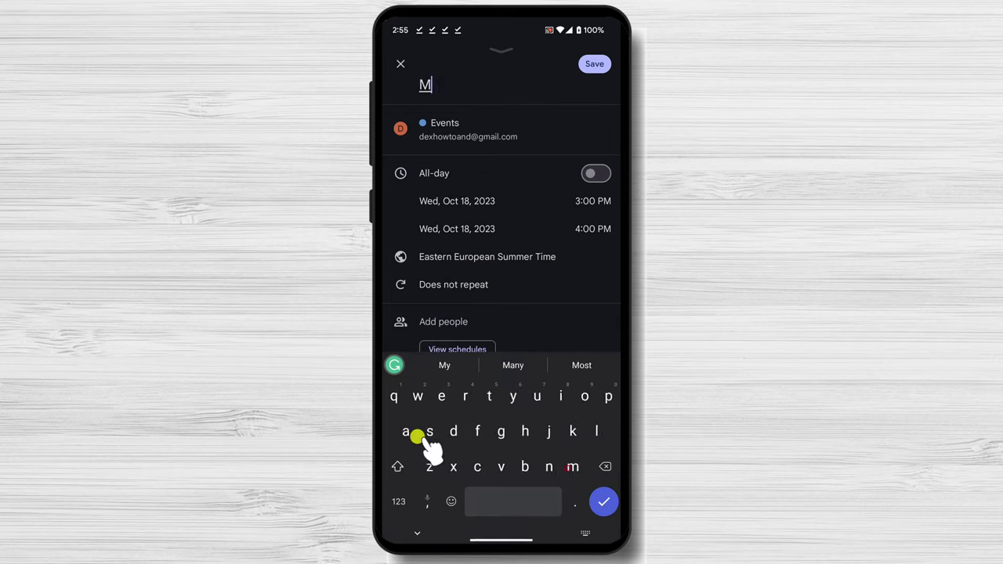
{"action": "left_click", "coordinate": [407, 433]}
{"action": "left_click", "coordinate": [573, 466]}
{"action": "left_click", "coordinate": [404, 433]}
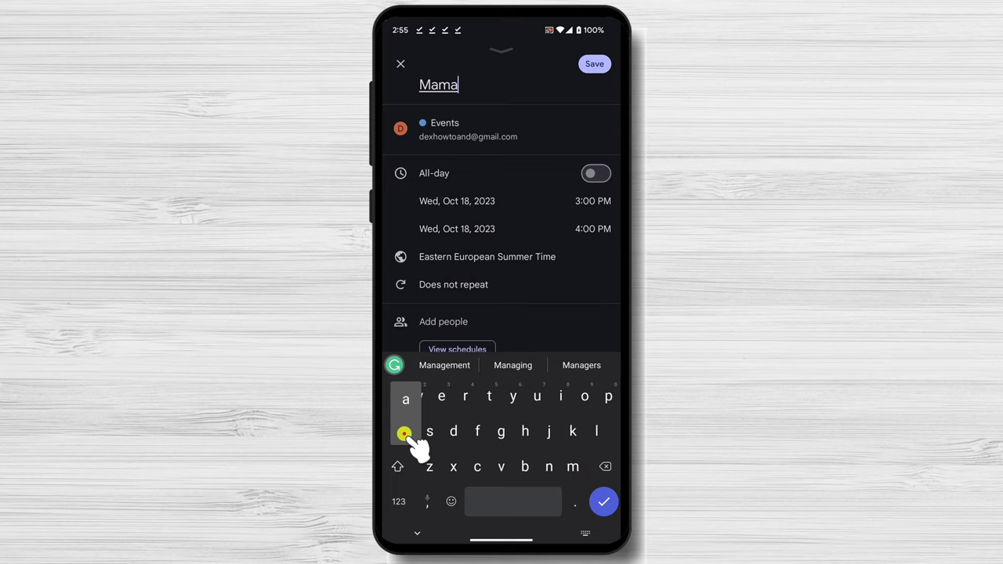
{"action": "left_click", "coordinate": [405, 432]}
{"action": "left_click", "coordinate": [405, 432]}
{"action": "left_click", "coordinate": [405, 431]}
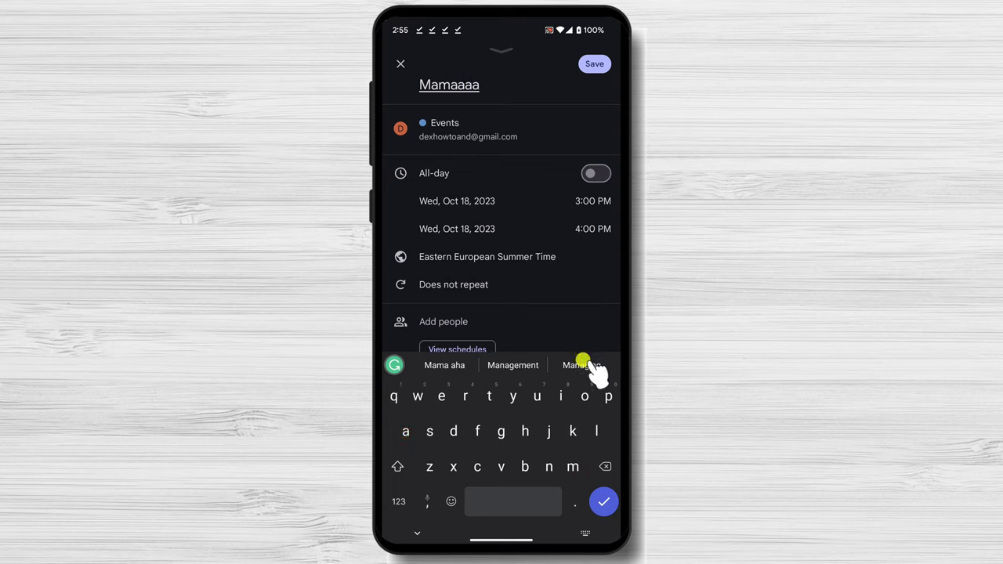
{"action": "left_click", "coordinate": [603, 501]}
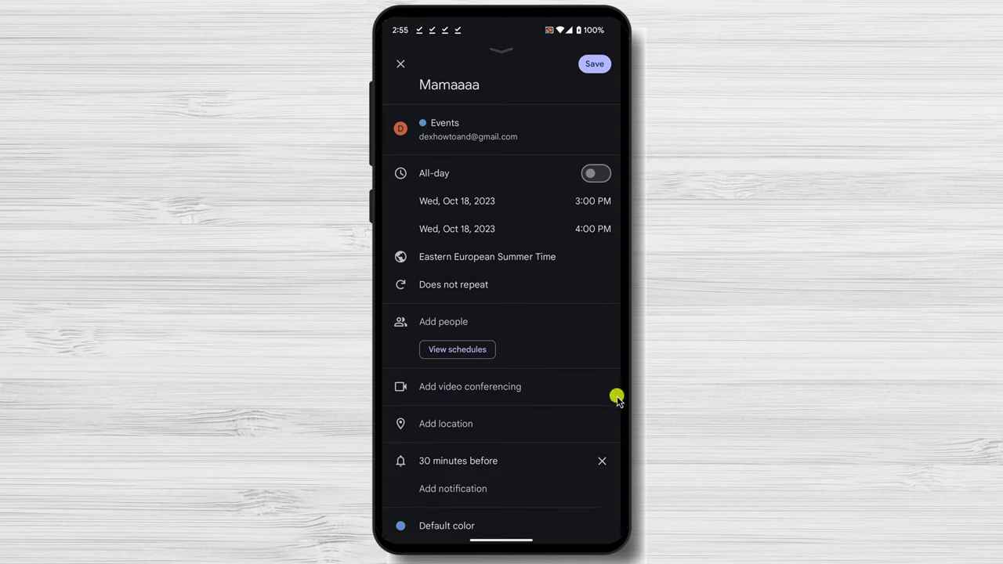
Step: Add 1-hour and 1-day-before reminders beside the 30-minute one, then save 'Mamaaaa'
{"action": "left_click_drag", "start_coordinate": [577, 425], "coordinate": [578, 321]}
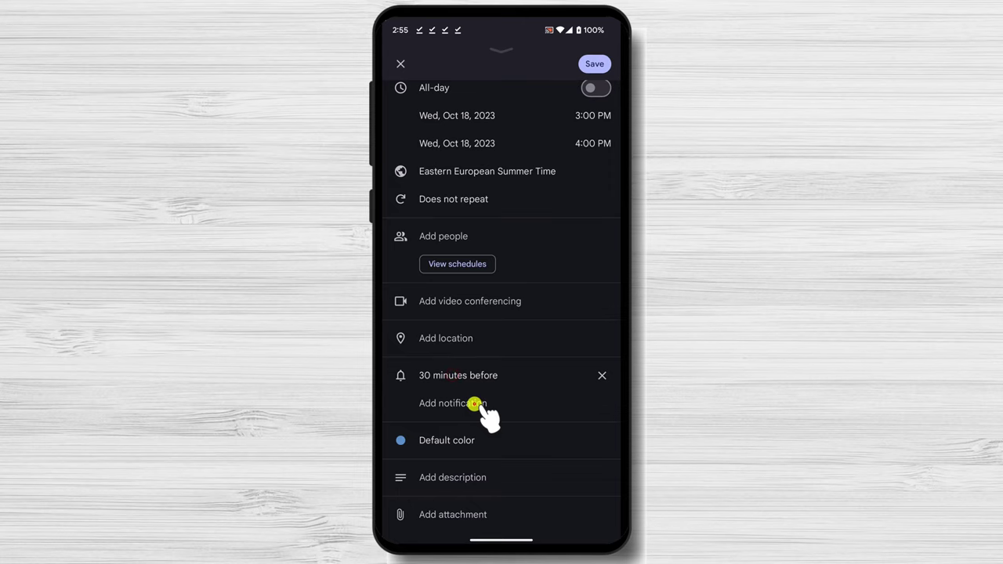
{"action": "left_click", "coordinate": [474, 403]}
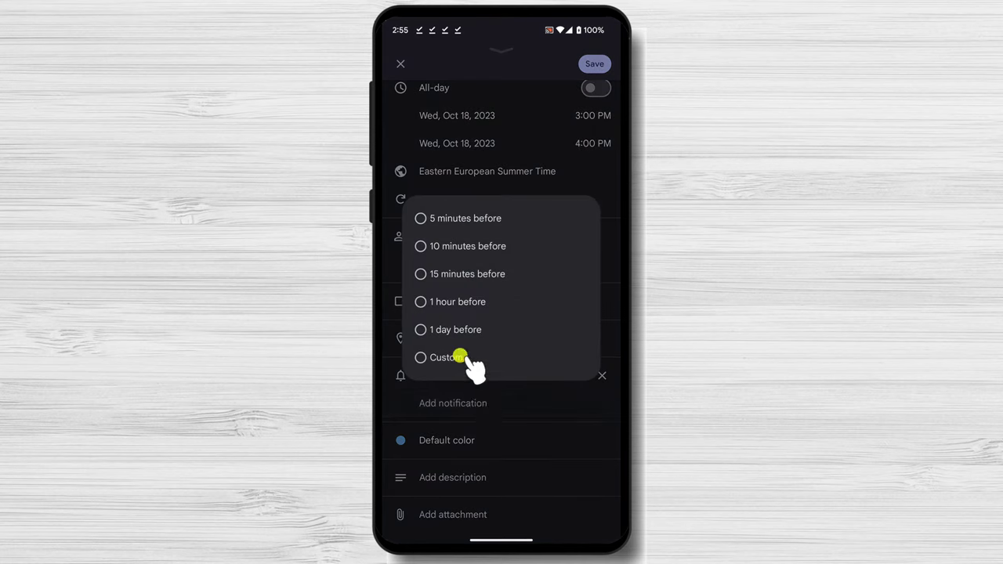
{"action": "left_click", "coordinate": [461, 303]}
{"action": "left_click", "coordinate": [478, 439]}
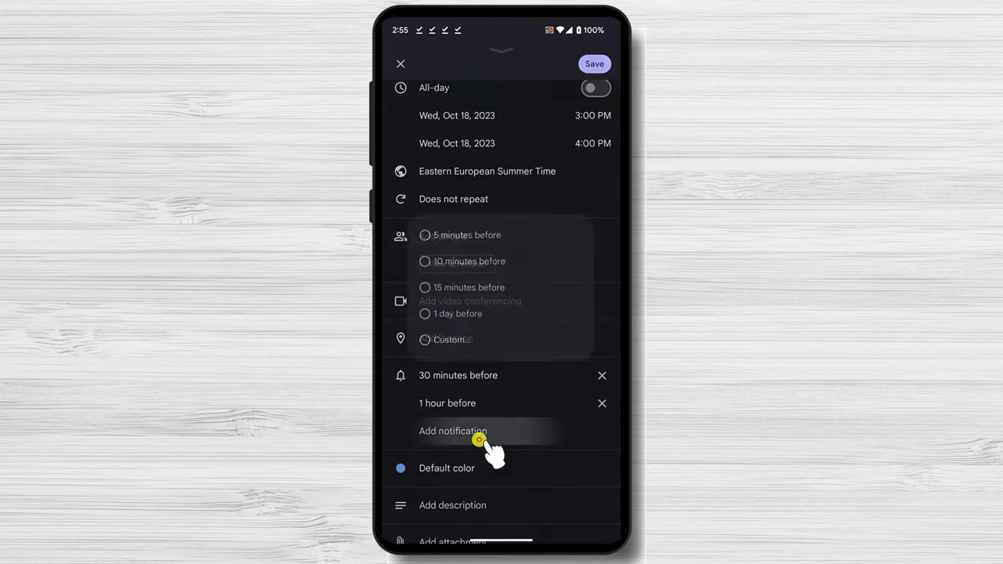
{"action": "left_click", "coordinate": [466, 320]}
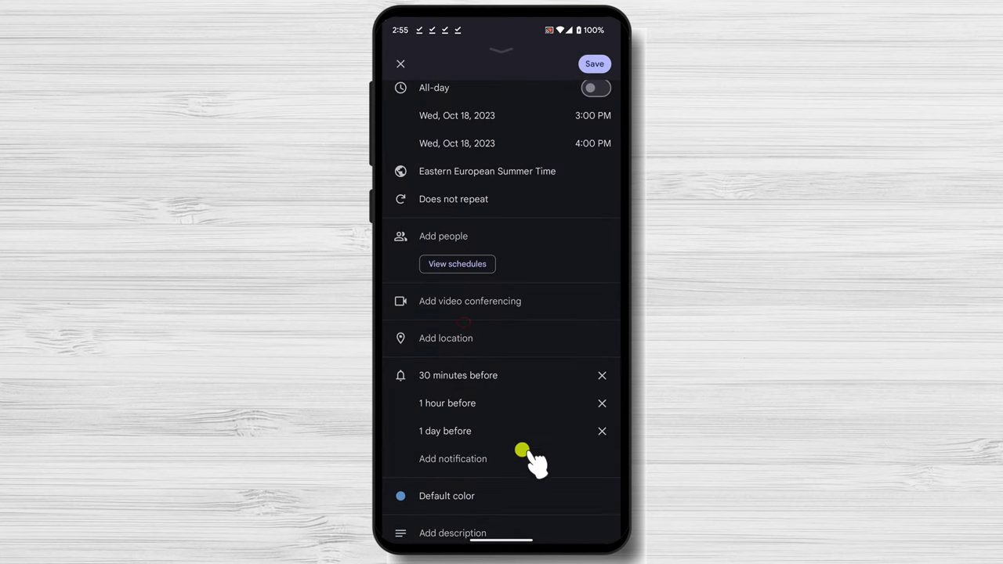
{"action": "left_click_drag", "start_coordinate": [558, 288], "coordinate": [559, 253]}
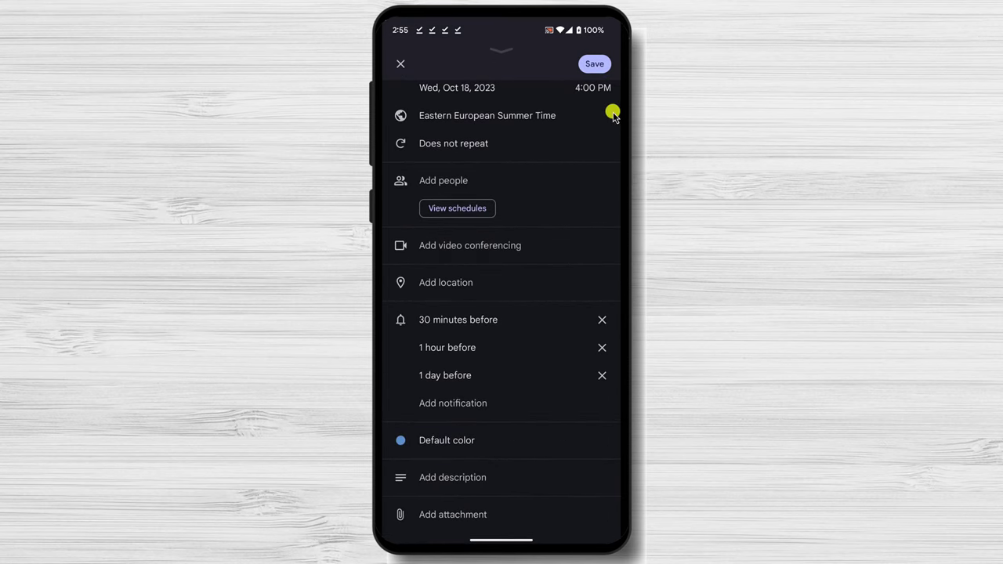
{"action": "left_click", "coordinate": [597, 65]}
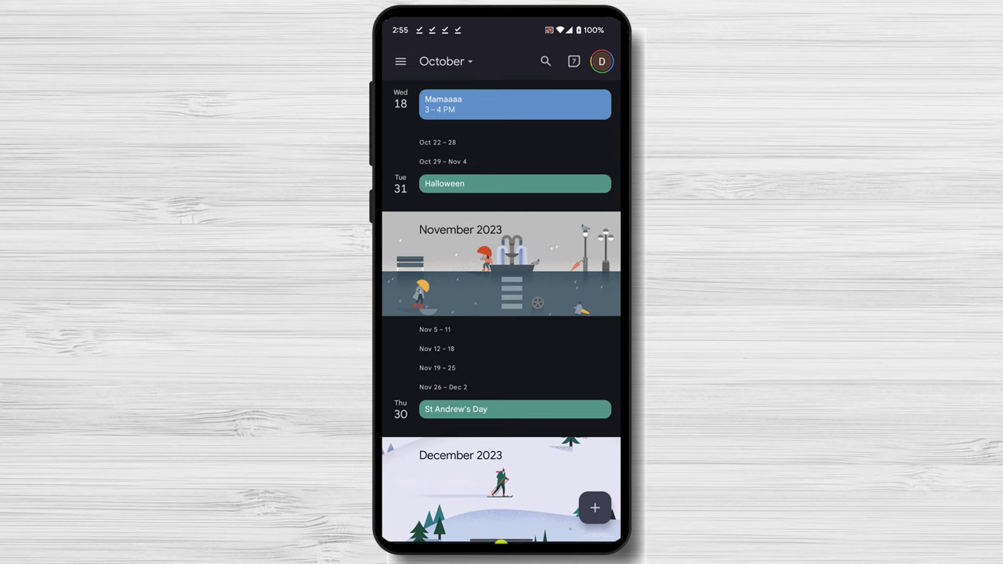
Step: Swipe up to leave Calendar and return to the home screen
{"action": "left_click_drag", "start_coordinate": [505, 539], "coordinate": [522, 396]}
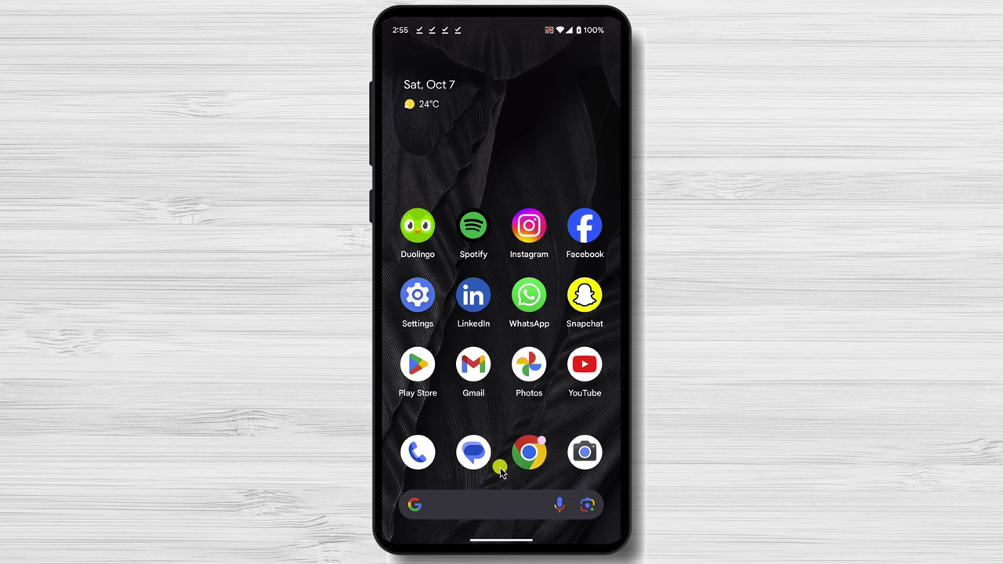
Step: Open the Clock app, which lands on its Alarm tab
{"action": "left_click_drag", "start_coordinate": [546, 141], "coordinate": [546, 188]}
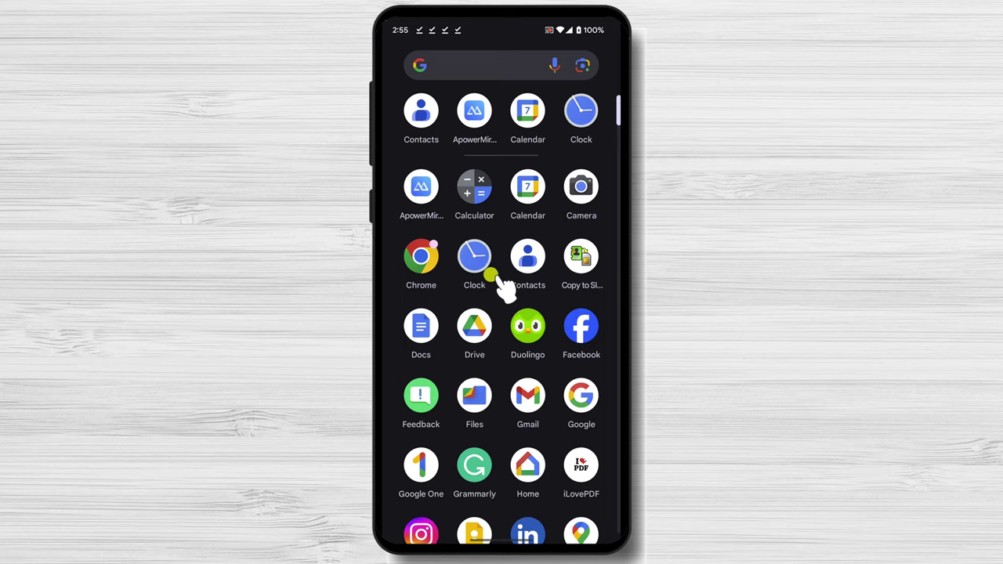
{"action": "left_click", "coordinate": [463, 258]}
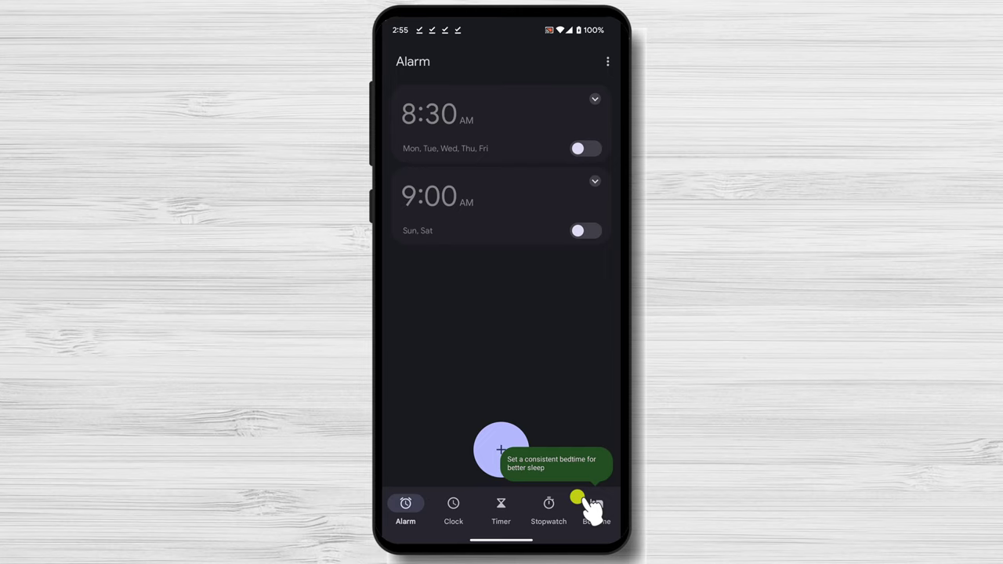
Step: Start a 15-second timer, go home while it runs, then stop the Time's up alert
{"action": "left_click", "coordinate": [500, 508]}
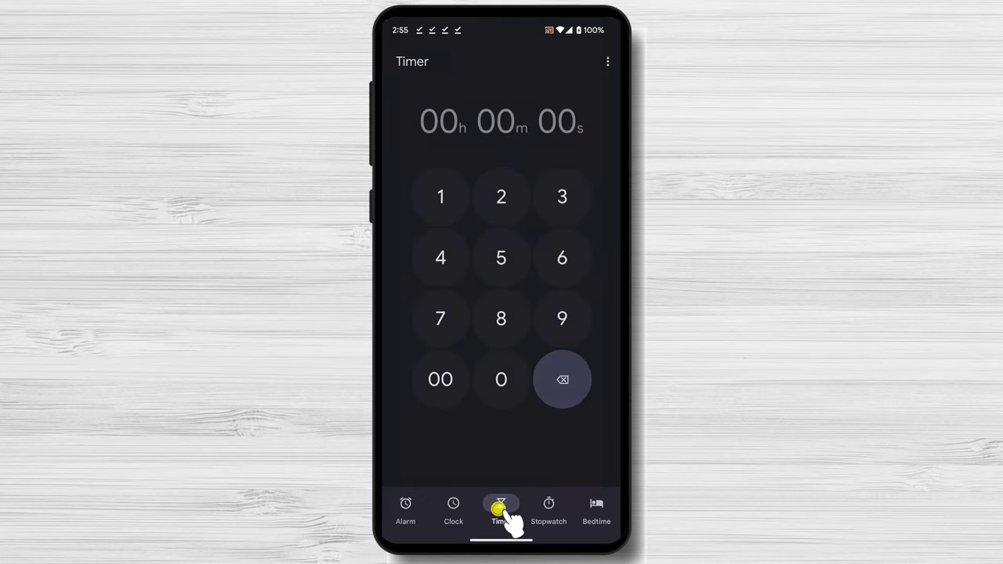
{"action": "left_click", "coordinate": [431, 200]}
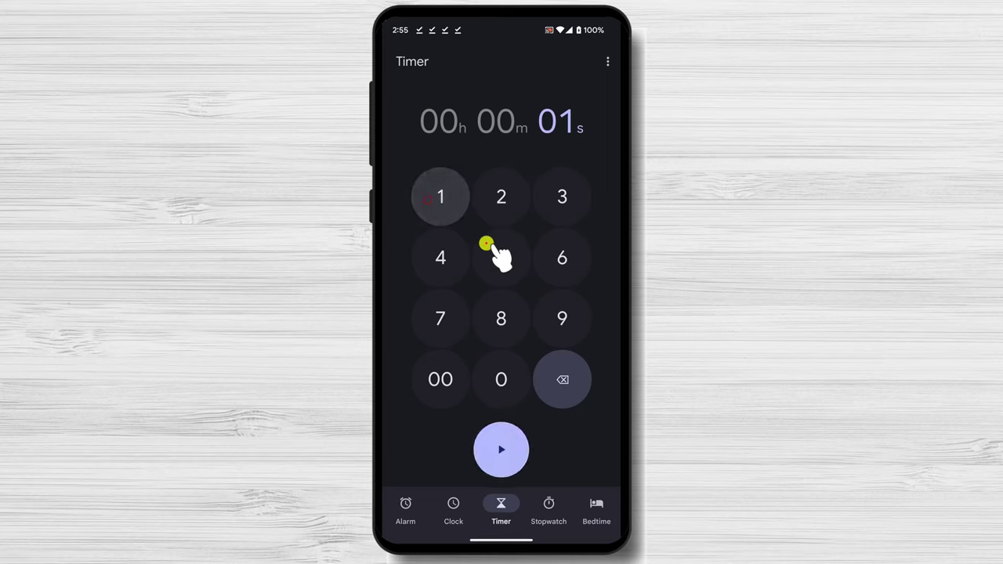
{"action": "left_click", "coordinate": [492, 249]}
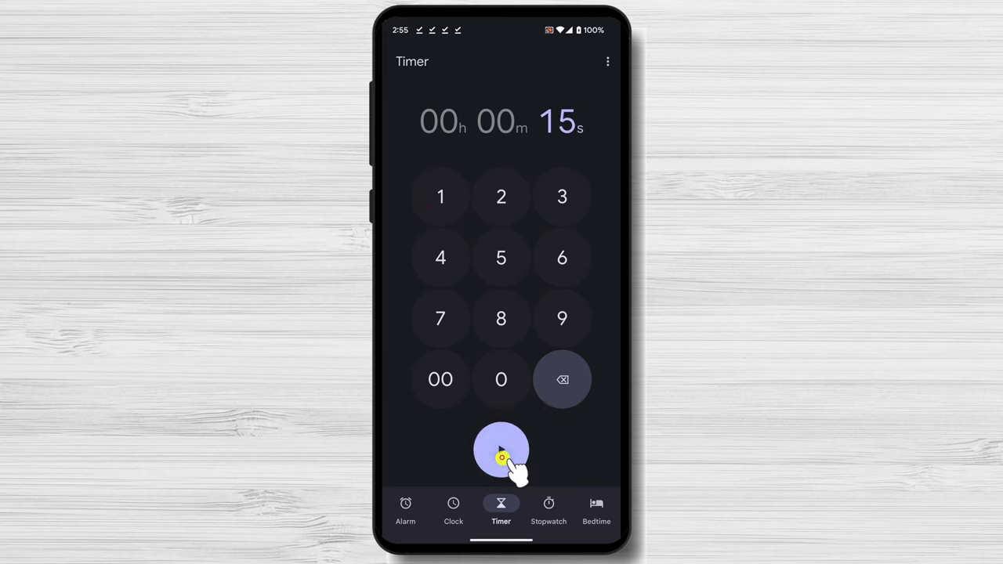
{"action": "left_click", "coordinate": [502, 452]}
{"action": "left_click_drag", "start_coordinate": [522, 537], "coordinate": [522, 470]}
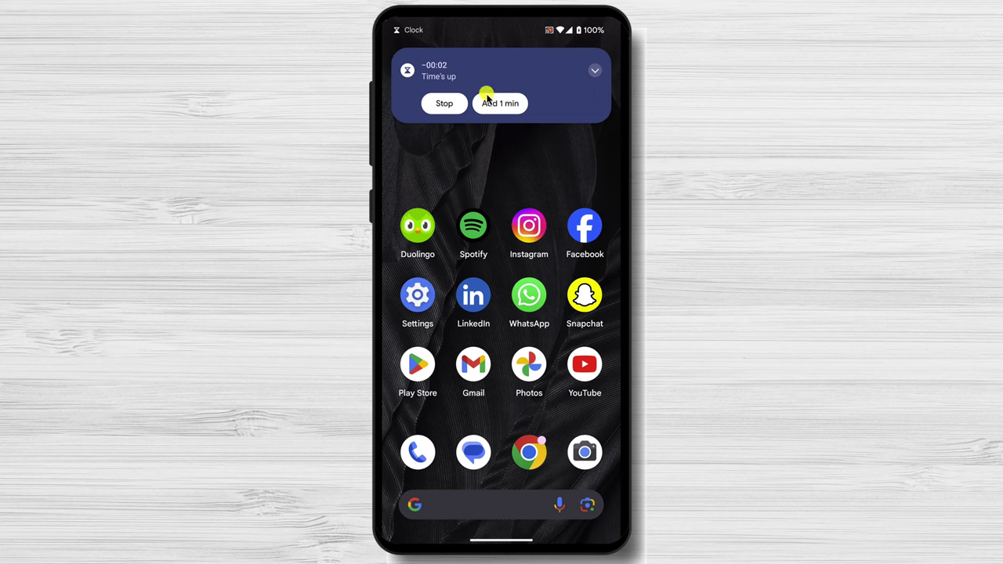
{"action": "left_click", "coordinate": [445, 104]}
Step: Reopen Clock from the app drawer and create a new alarm set to 6:00 PM
{"action": "left_click_drag", "start_coordinate": [488, 539], "coordinate": [519, 188]}
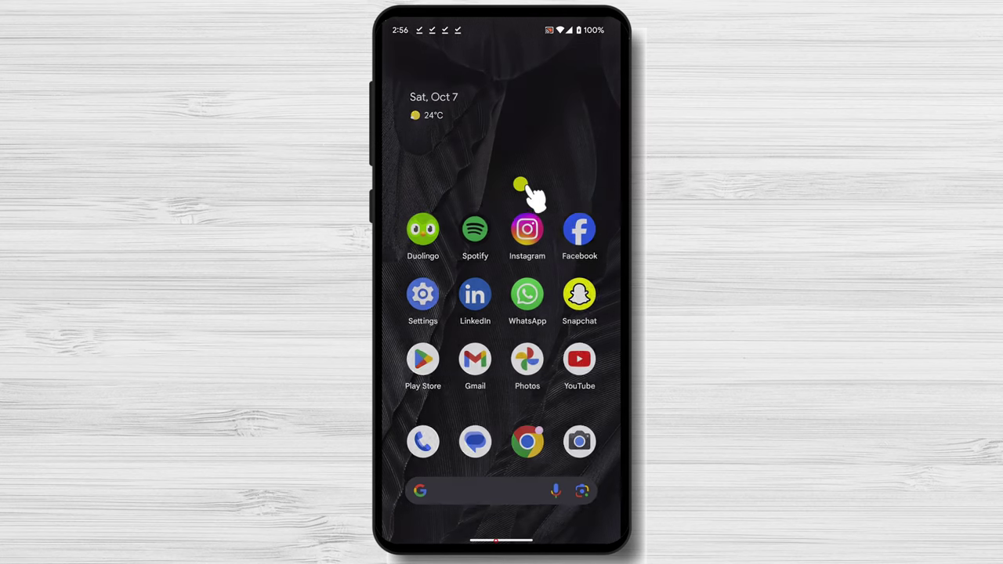
{"action": "left_click", "coordinate": [474, 256]}
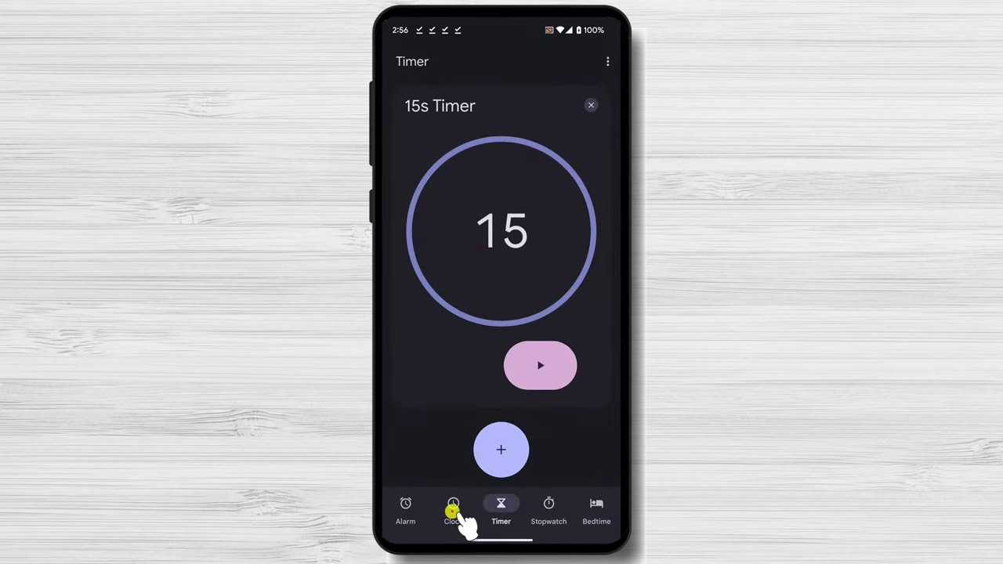
{"action": "left_click", "coordinate": [453, 508]}
{"action": "left_click", "coordinate": [405, 510]}
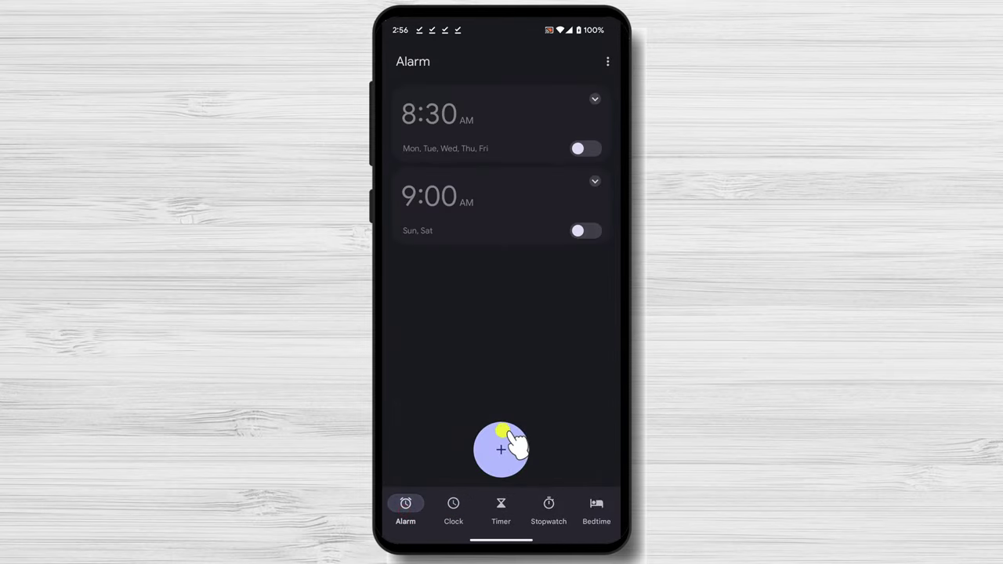
{"action": "left_click", "coordinate": [497, 448]}
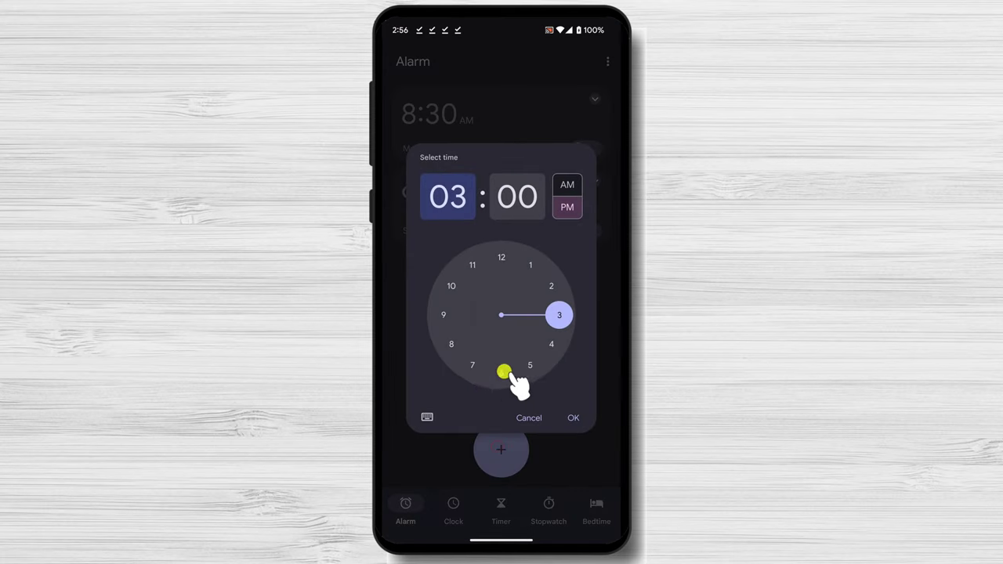
{"action": "left_click", "coordinate": [503, 371]}
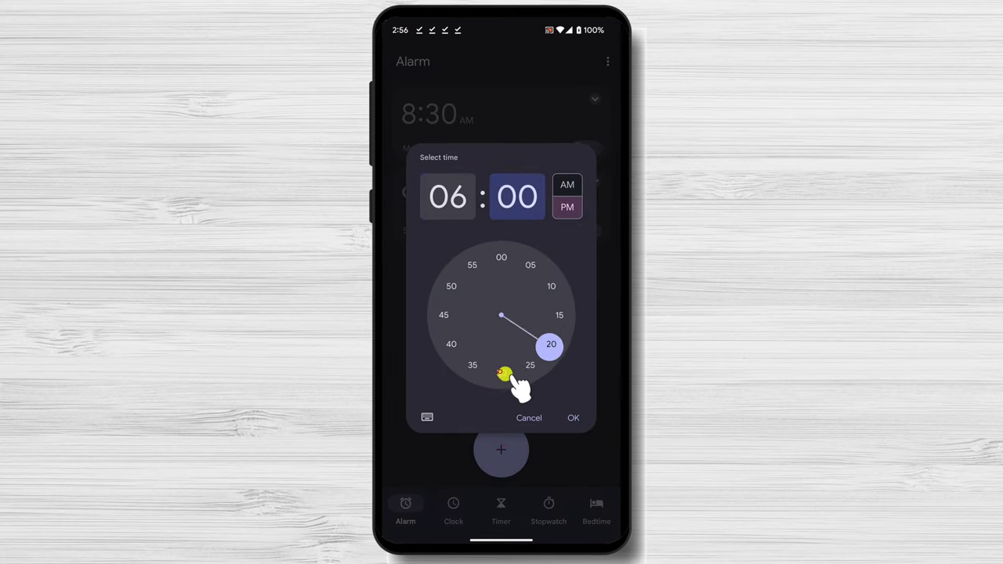
{"action": "left_click", "coordinate": [572, 417]}
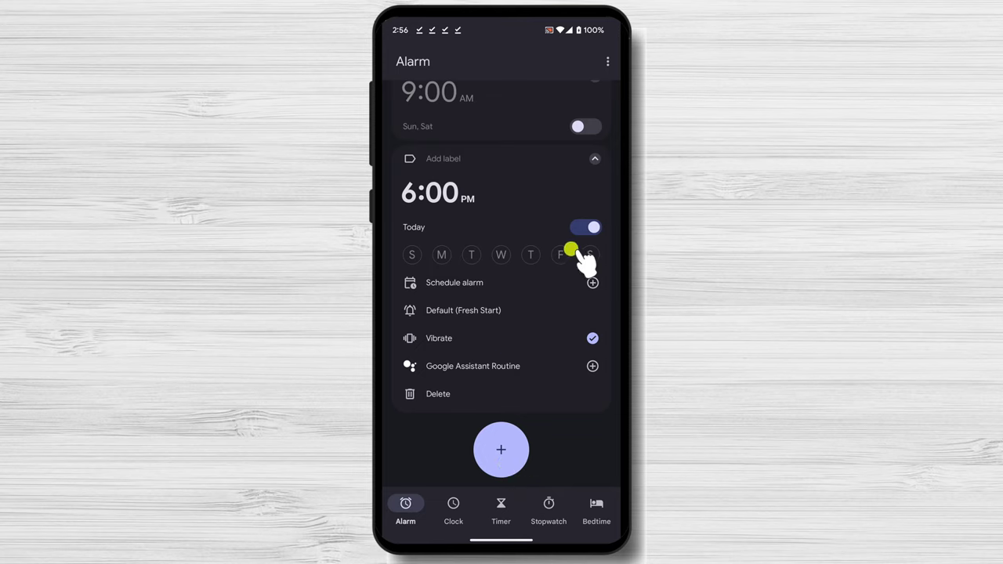
Step: Label the 6:00 PM alarm 'Music'
{"action": "left_click", "coordinate": [445, 158]}
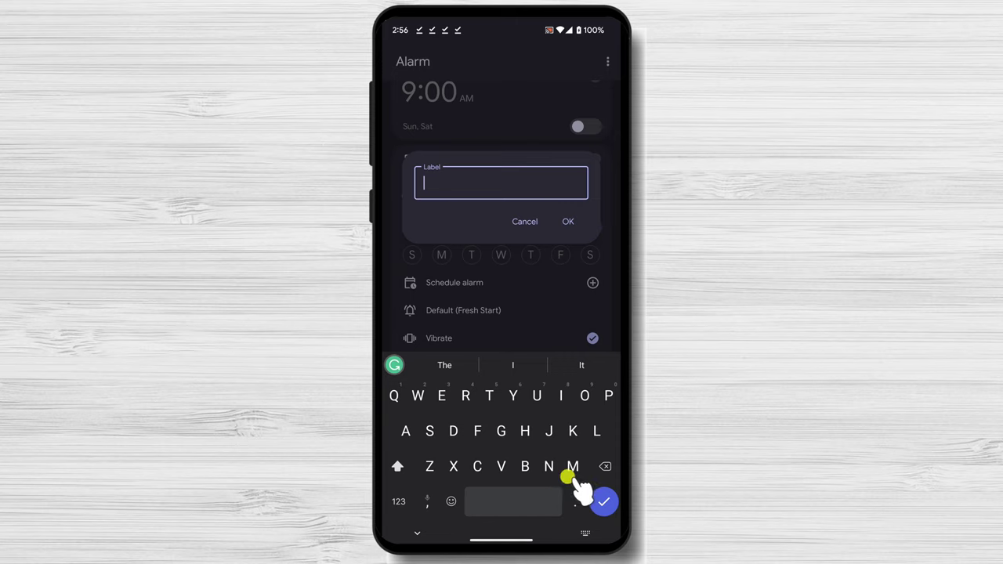
{"action": "type", "text": "Mus"}
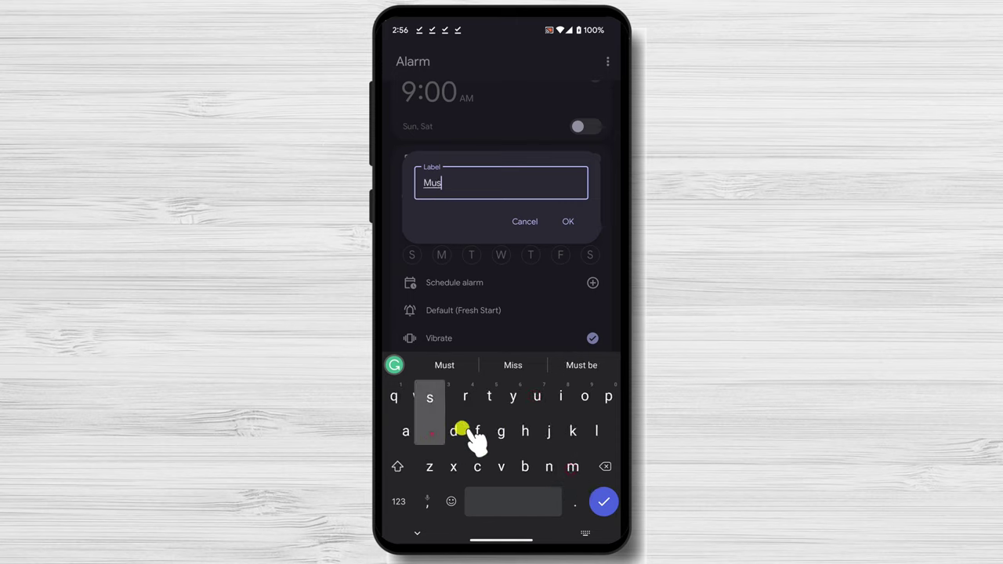
{"action": "type", "text": "ic"}
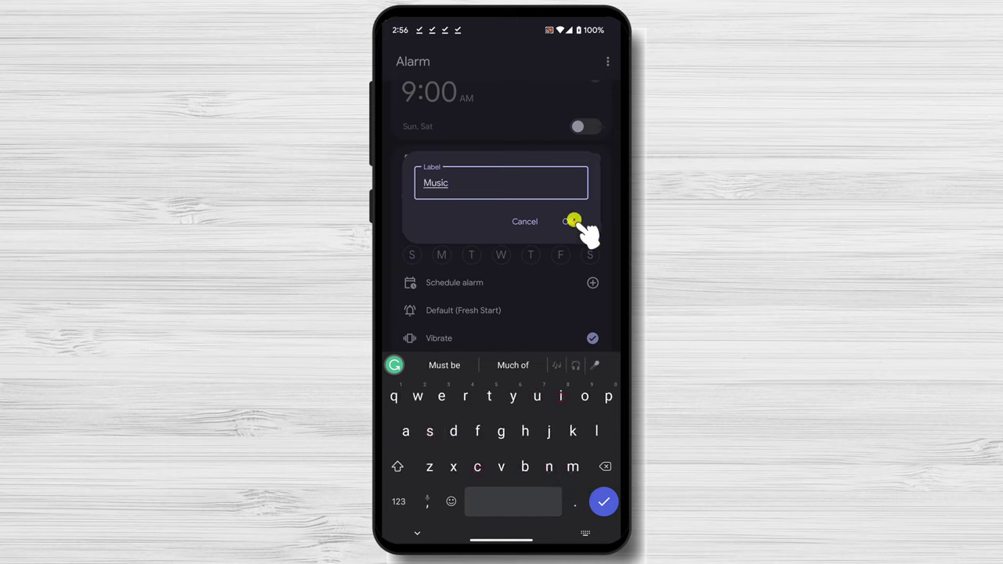
{"action": "left_click", "coordinate": [569, 221]}
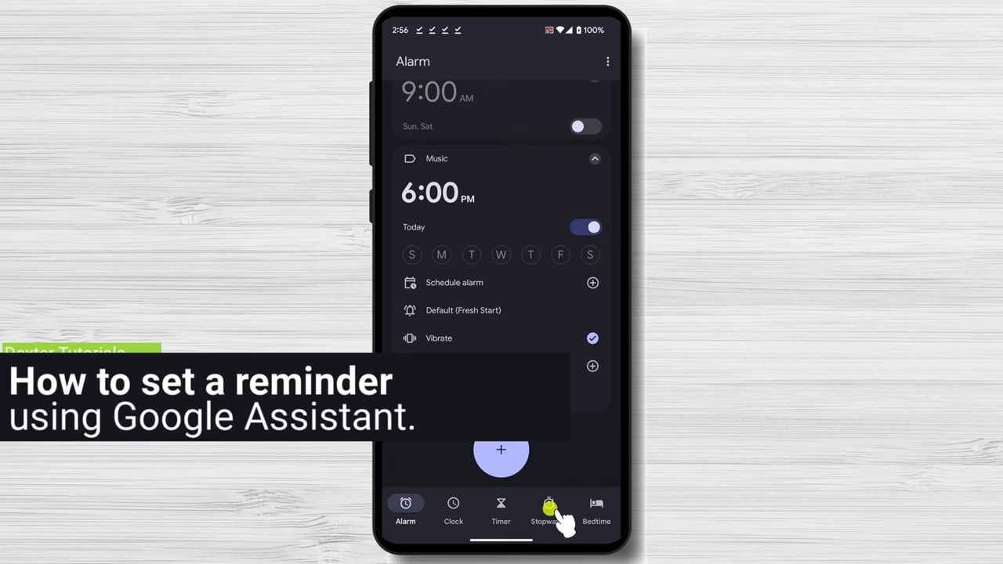
Step: Swipe up to close Clock and return to the home screen
{"action": "left_click_drag", "start_coordinate": [502, 540], "coordinate": [538, 403]}
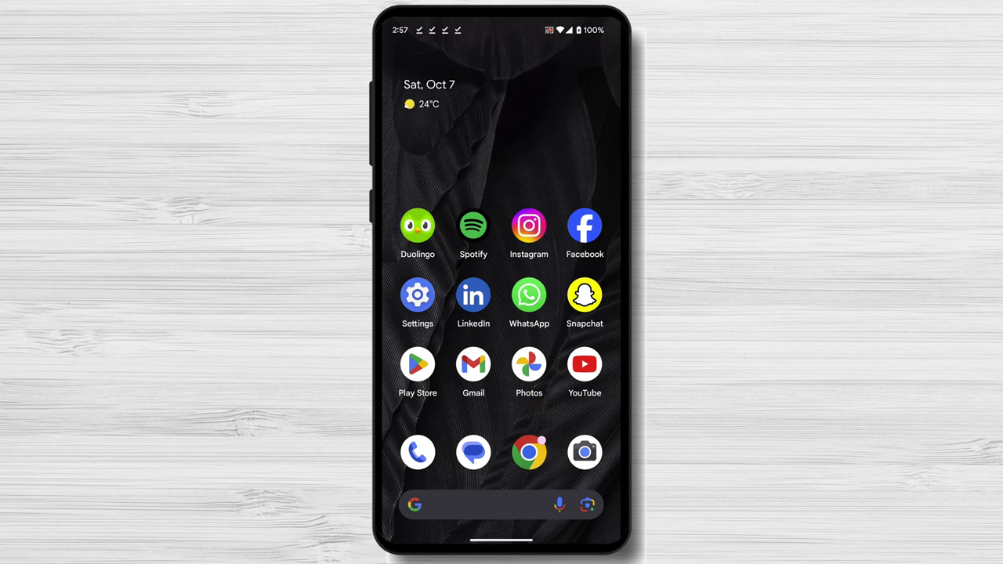
Step: Launch Google Assistant from the microphone in the home screen search bar
{"action": "left_click", "coordinate": [558, 506]}
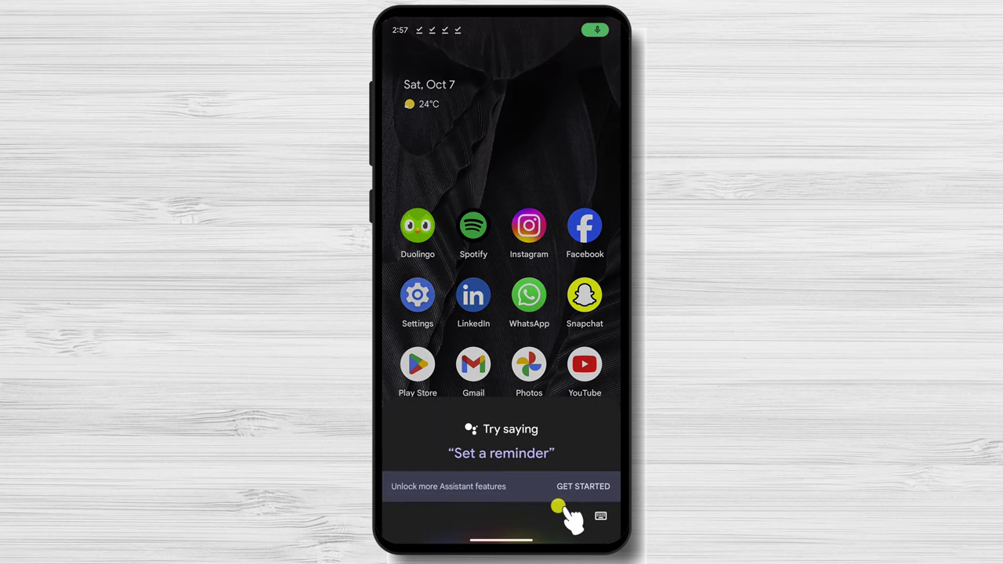